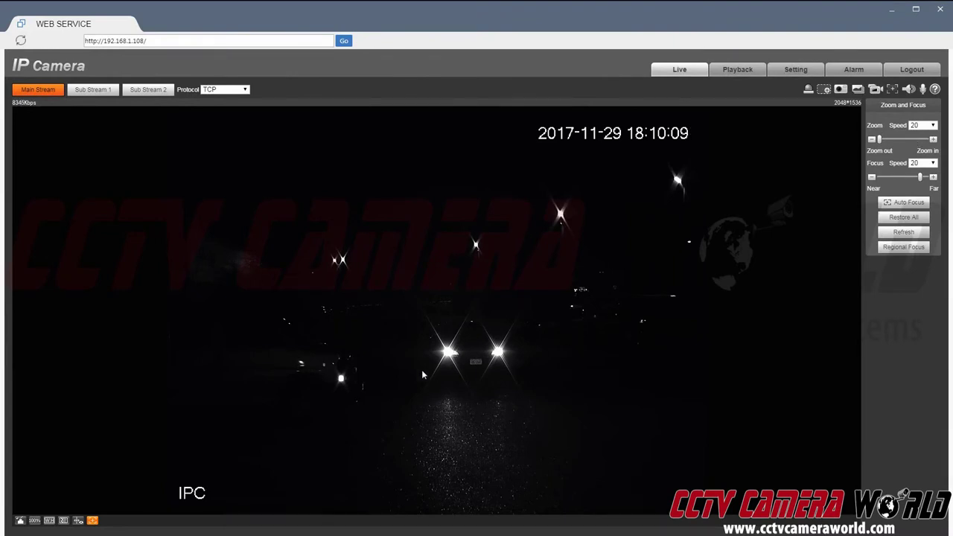
# - Bring back the Zoom and Focus controls and zoom the lens in near maximum on the approaching car
pyautogui.click(92, 521)
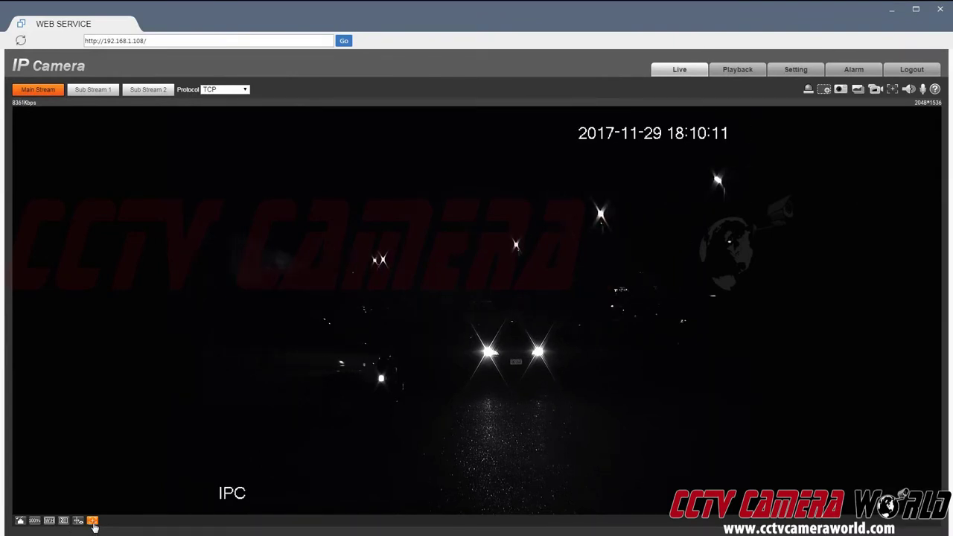
pyautogui.click(92, 520)
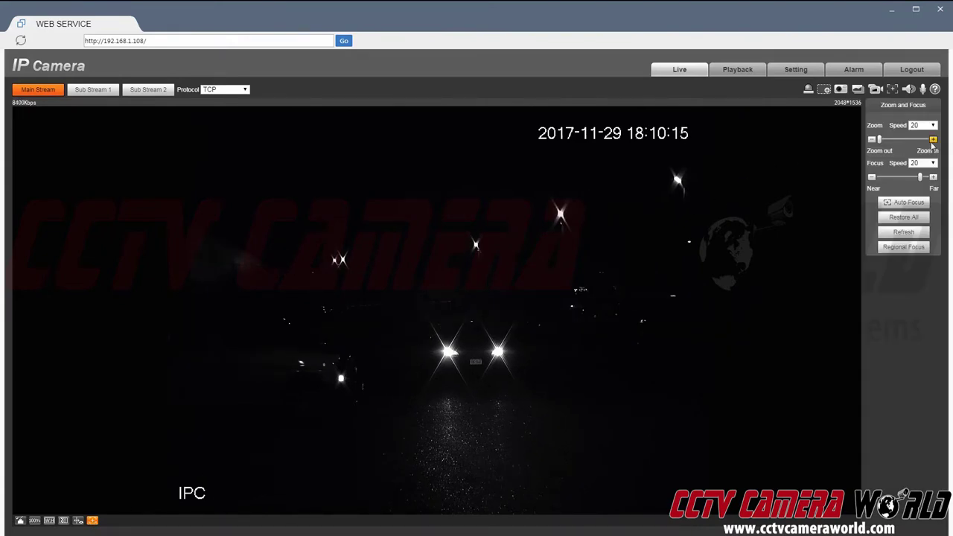
pyautogui.click(933, 140)
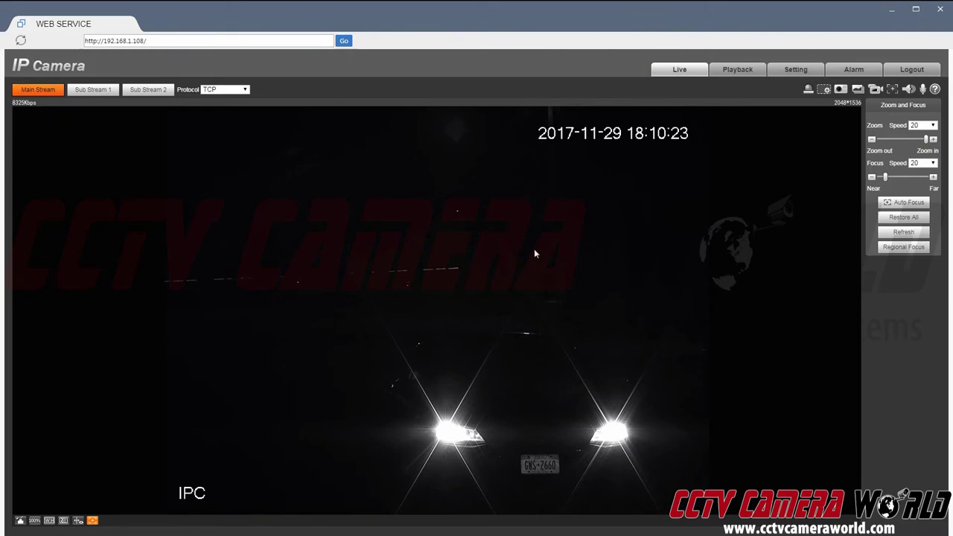
# - Open Camera > Conditions exposure for the Night profile and raise the iris from 33 to 59
pyautogui.click(792, 70)
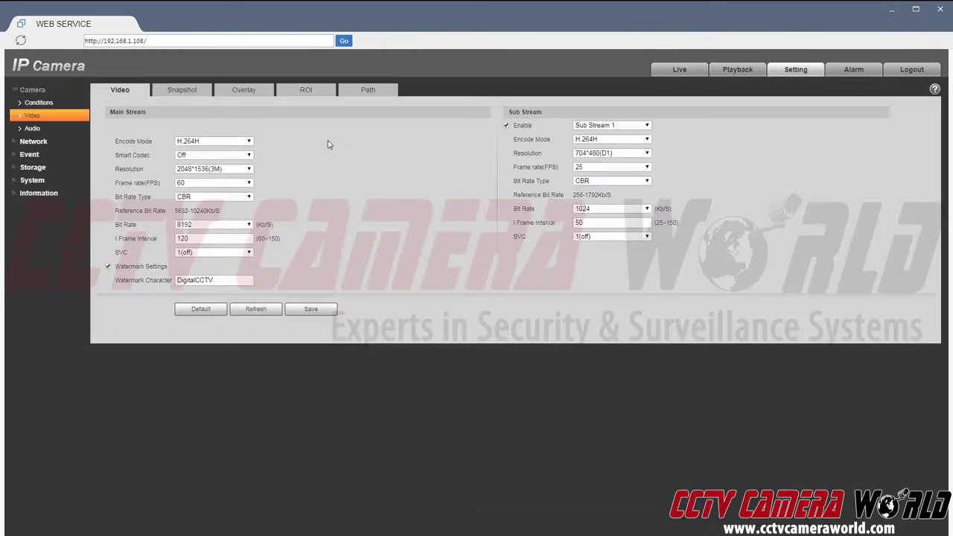
pyautogui.click(33, 103)
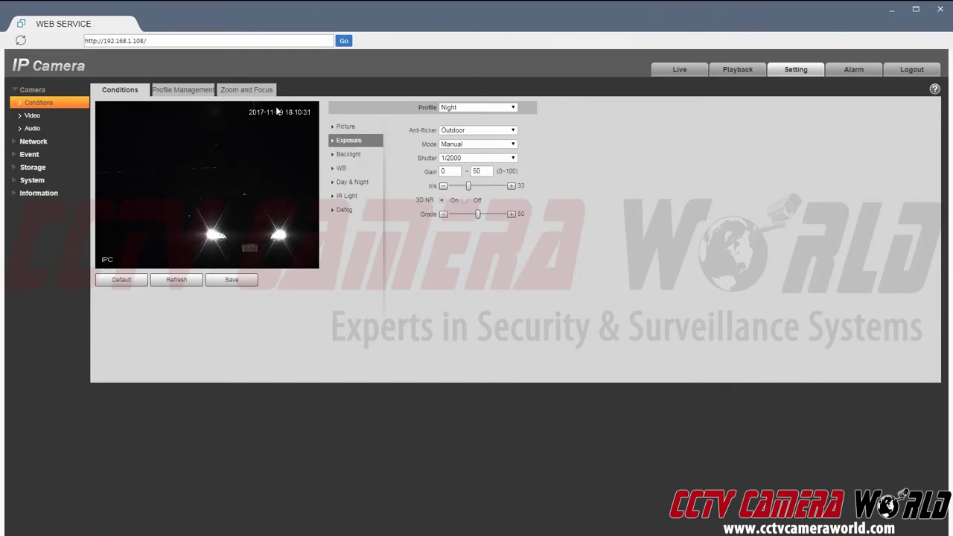
pyautogui.click(359, 141)
pyautogui.moveTo(471, 189); pyautogui.dragTo(482, 192)
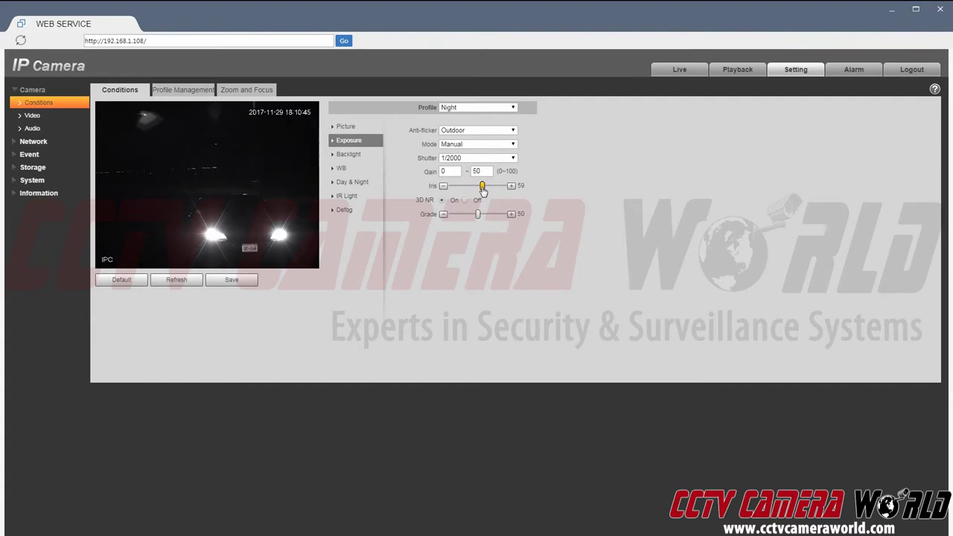
# - Choose a 1/1000 shutter speed for the Night profile's exposure and save it
pyautogui.click(464, 158)
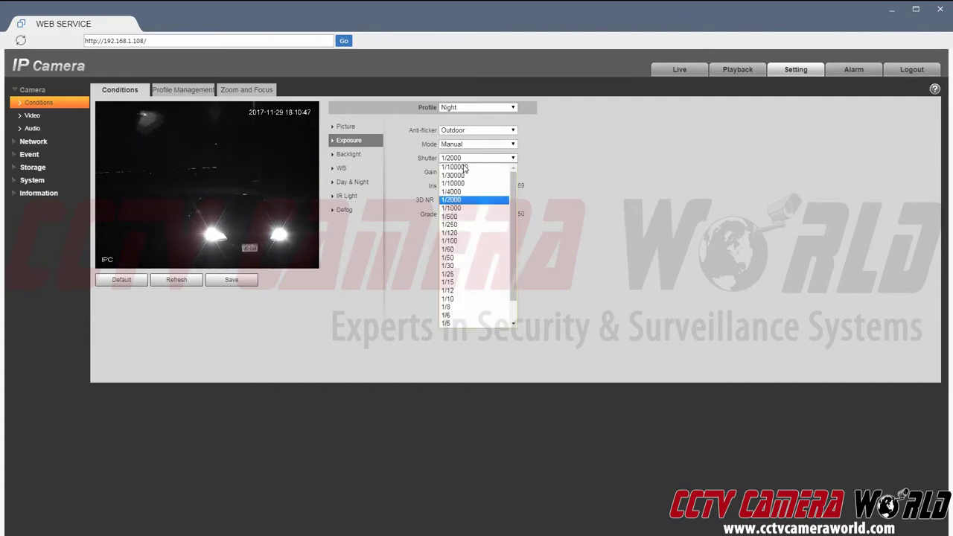
pyautogui.click(460, 209)
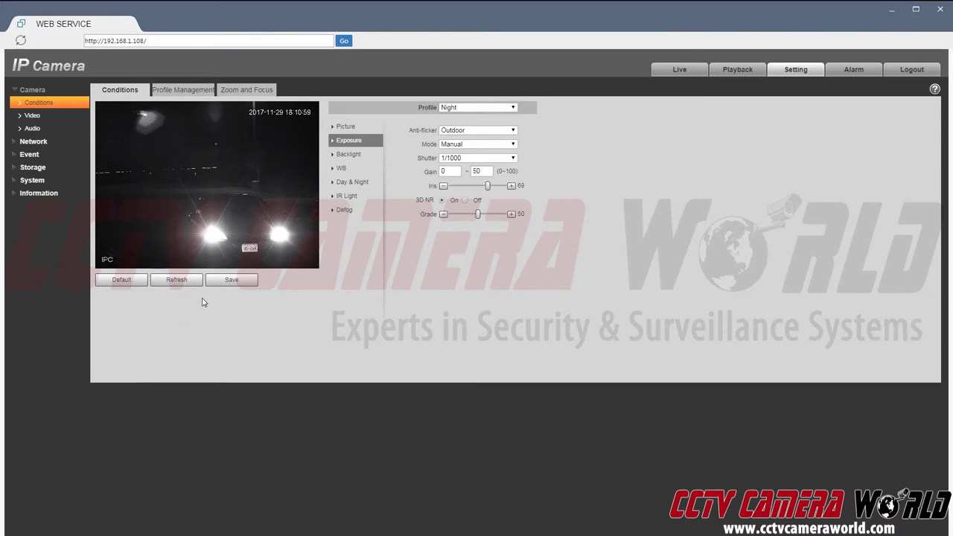
pyautogui.click(224, 281)
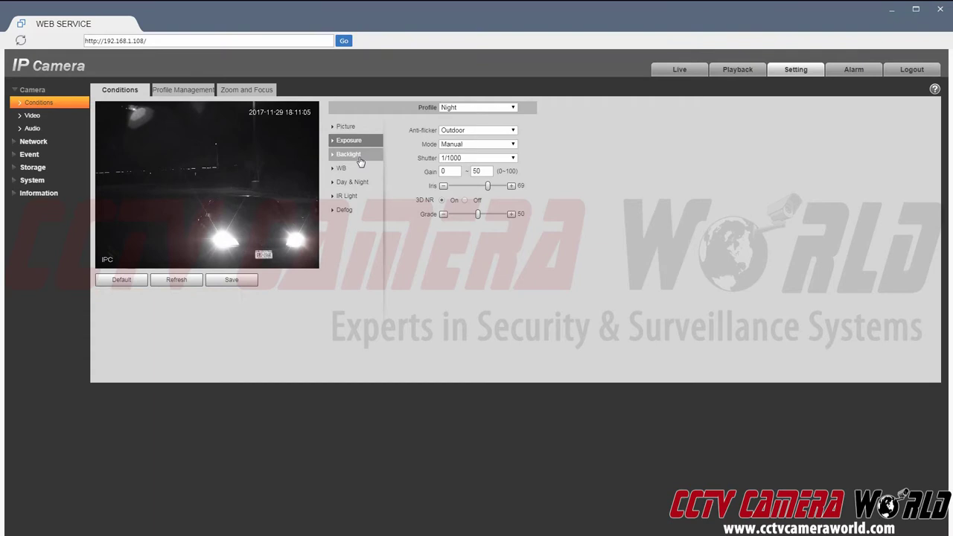
# - Browse the Backlight, Day & Night and IR Light settings, then switch the profile to Day, then Normal
pyautogui.click(360, 161)
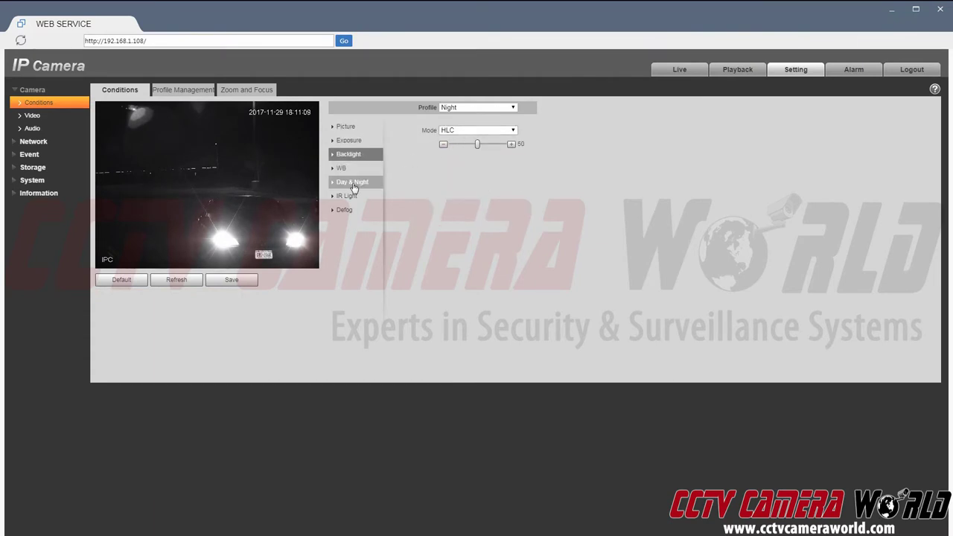
pyautogui.click(351, 182)
pyautogui.click(352, 196)
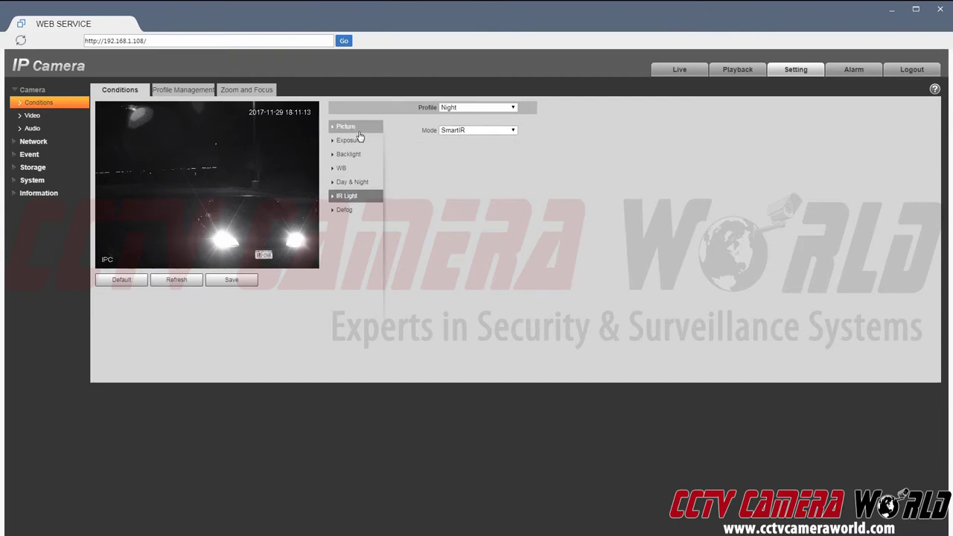
pyautogui.click(488, 107)
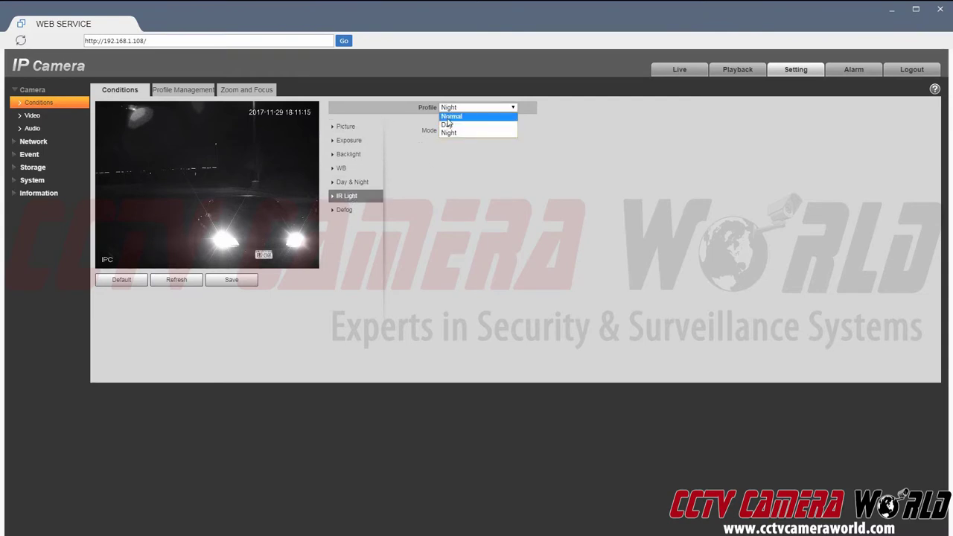
pyautogui.click(448, 124)
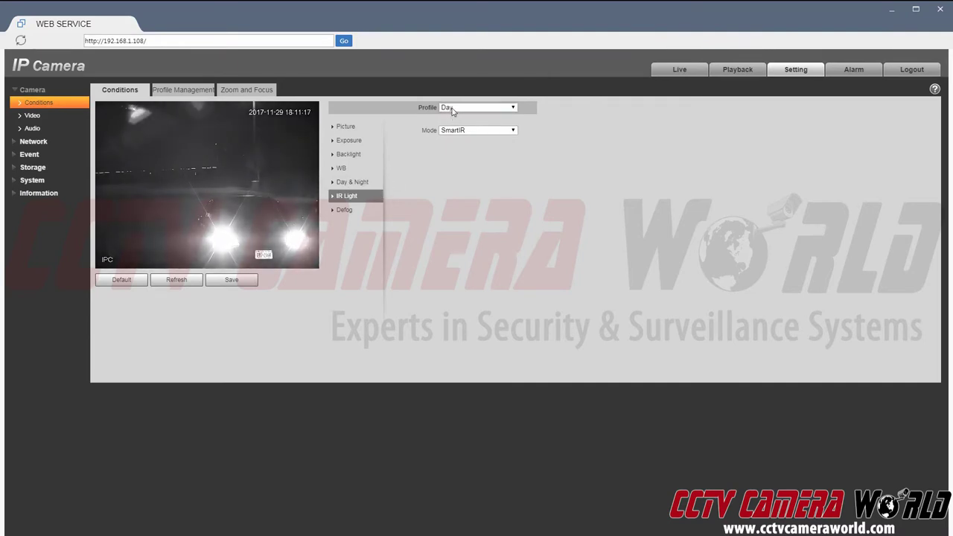
pyautogui.click(451, 108)
pyautogui.click(452, 117)
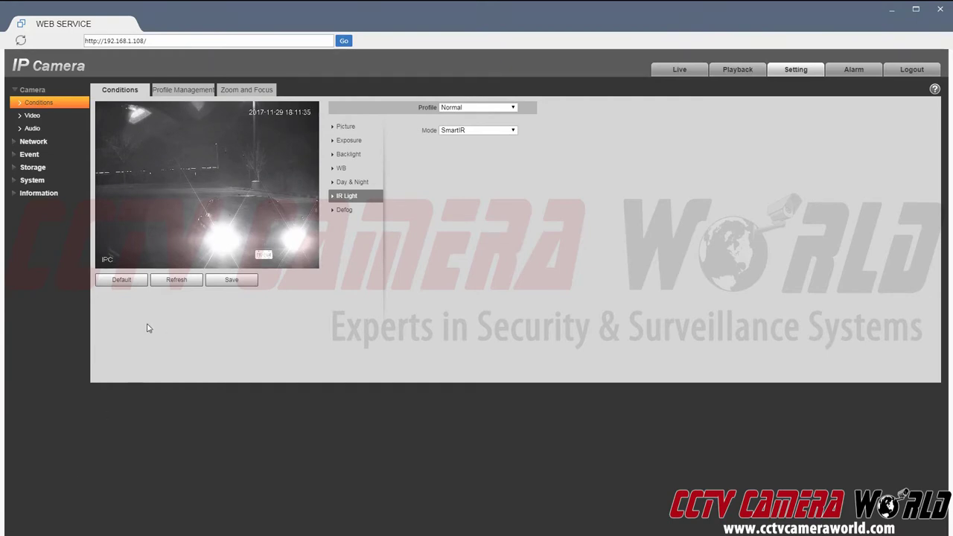
# - Review the Normal profile's IR Light, Exposure, Backlight, WB, Day & Night and Picture settings
pyautogui.click(451, 131)
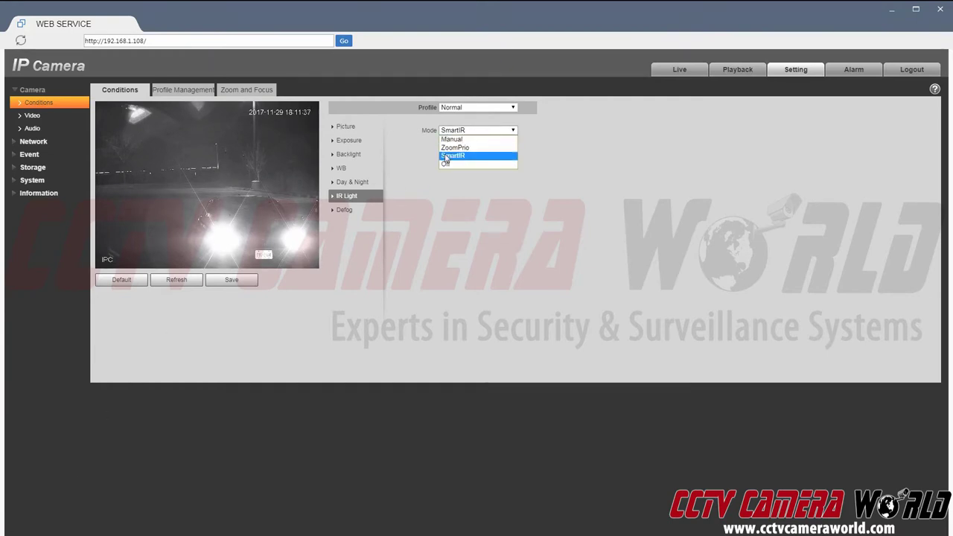
pyautogui.click(350, 141)
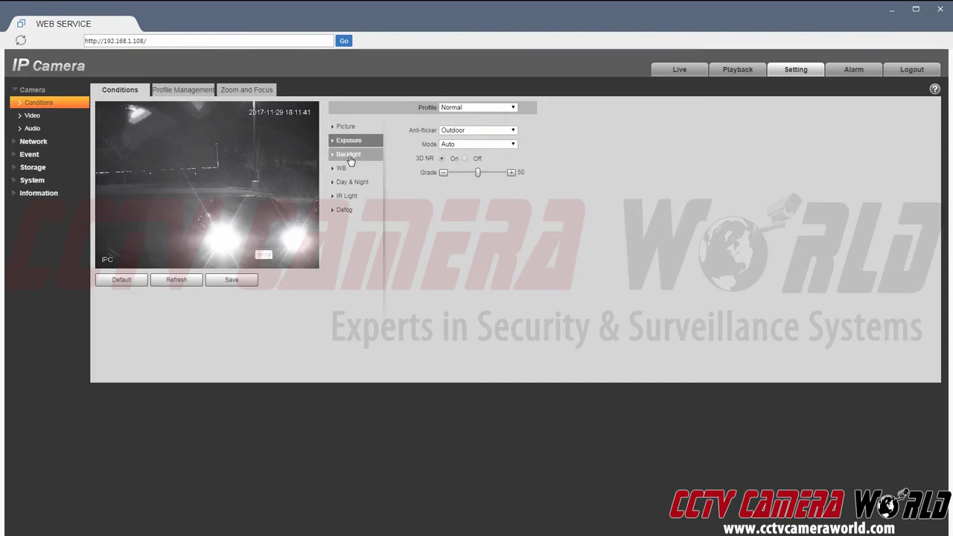
pyautogui.click(350, 161)
pyautogui.click(342, 170)
pyautogui.click(344, 187)
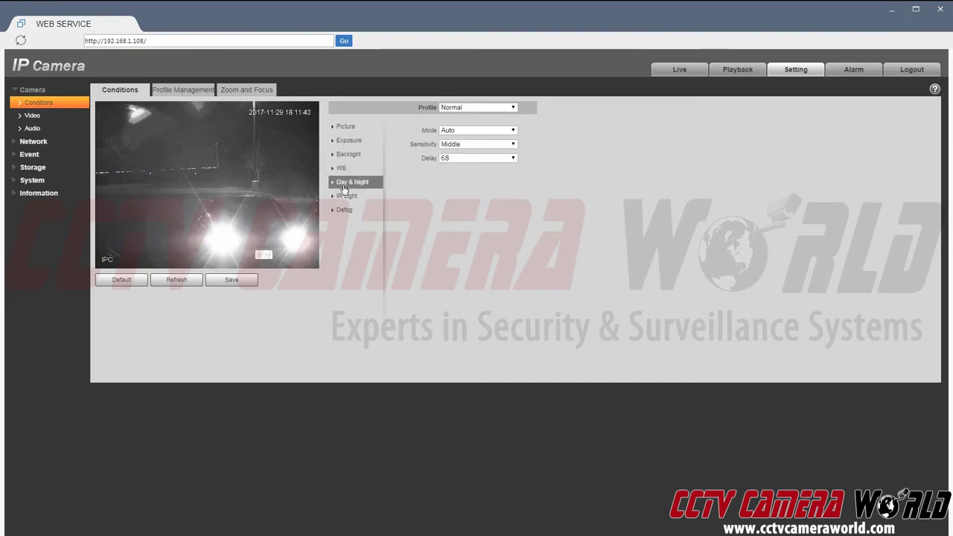
pyautogui.click(349, 141)
pyautogui.click(348, 128)
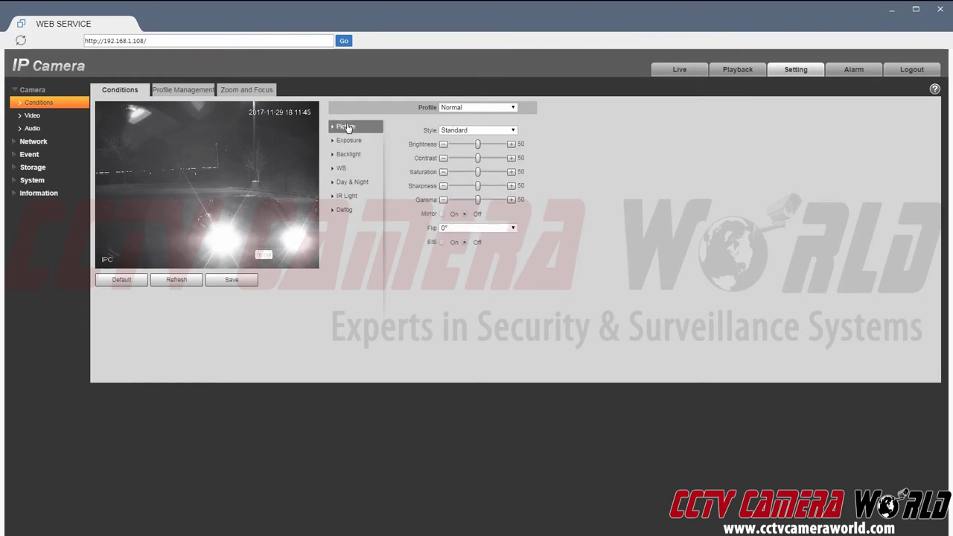
# - In Profile Management, set Always Enable to Day, save, and return to the live view
pyautogui.click(187, 90)
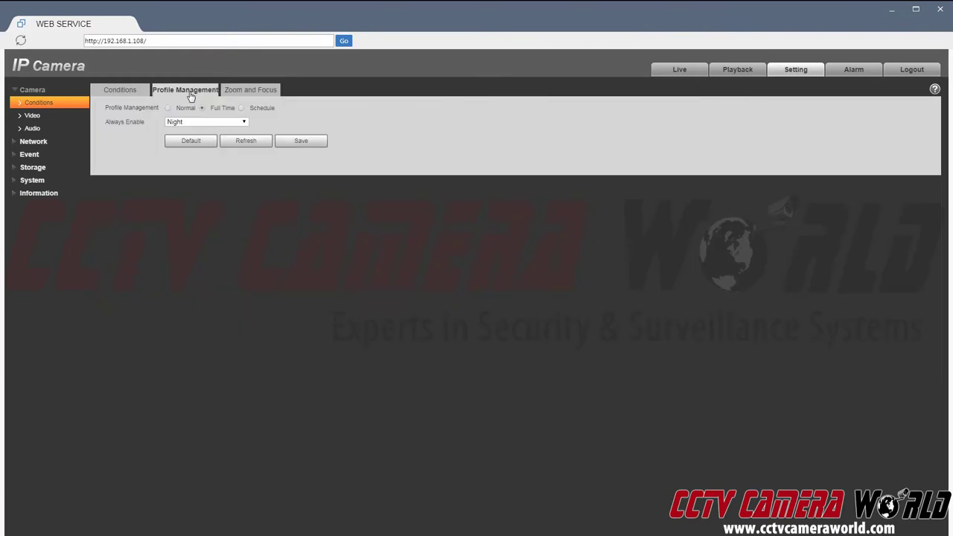
pyautogui.click(213, 122)
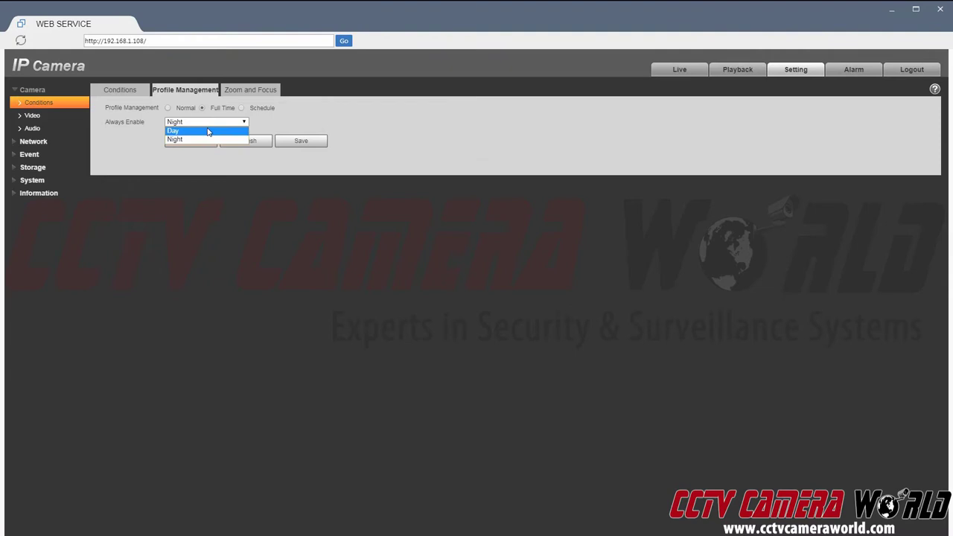
pyautogui.click(206, 131)
pyautogui.click(292, 148)
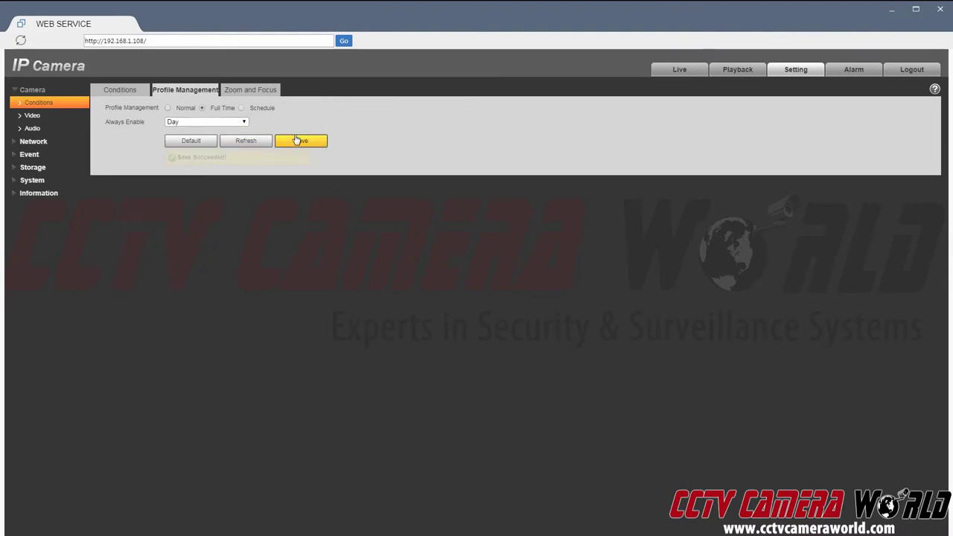
pyautogui.click(661, 76)
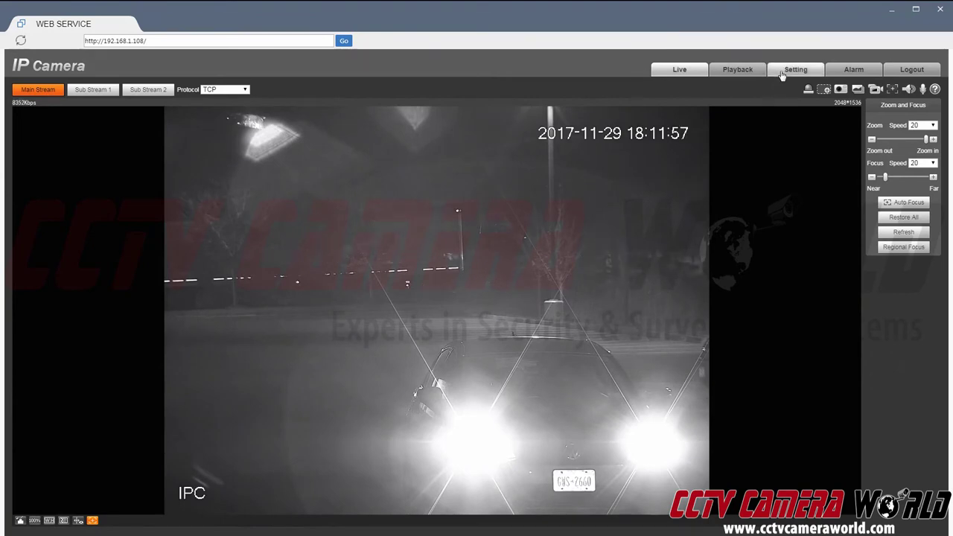
# - Zoom out to the wide parking-lot view, then make Night the always-enabled profile and save
pyautogui.click(872, 141)
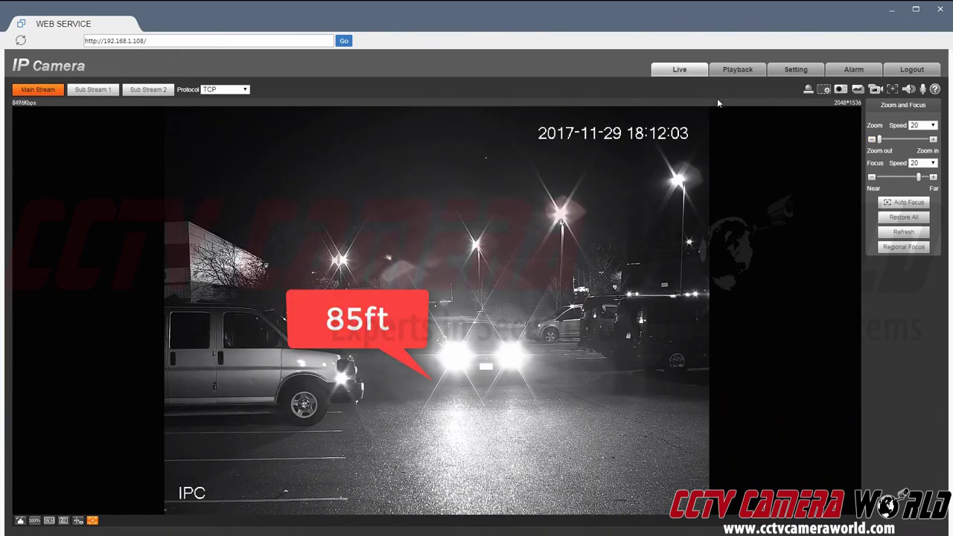
pyautogui.click(794, 70)
pyautogui.click(176, 122)
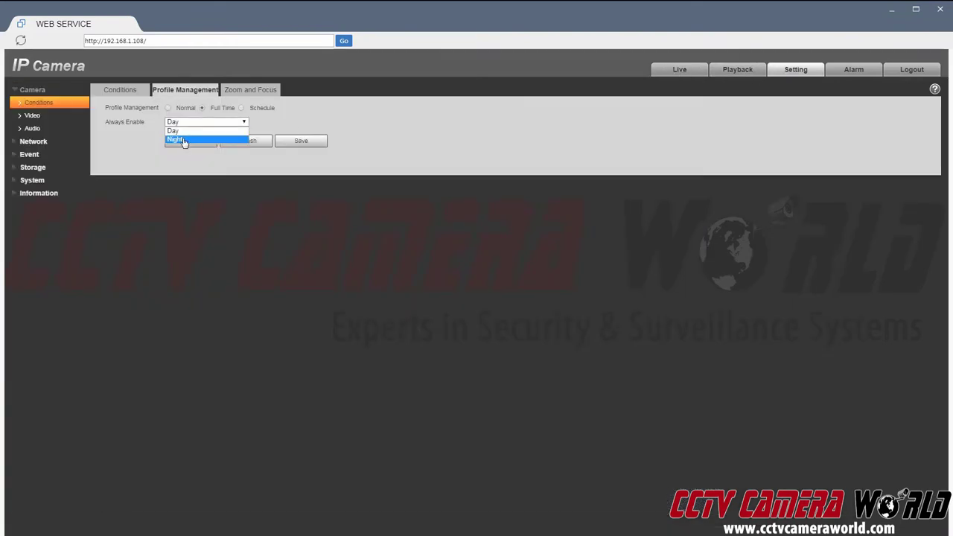
pyautogui.click(180, 141)
pyautogui.click(305, 142)
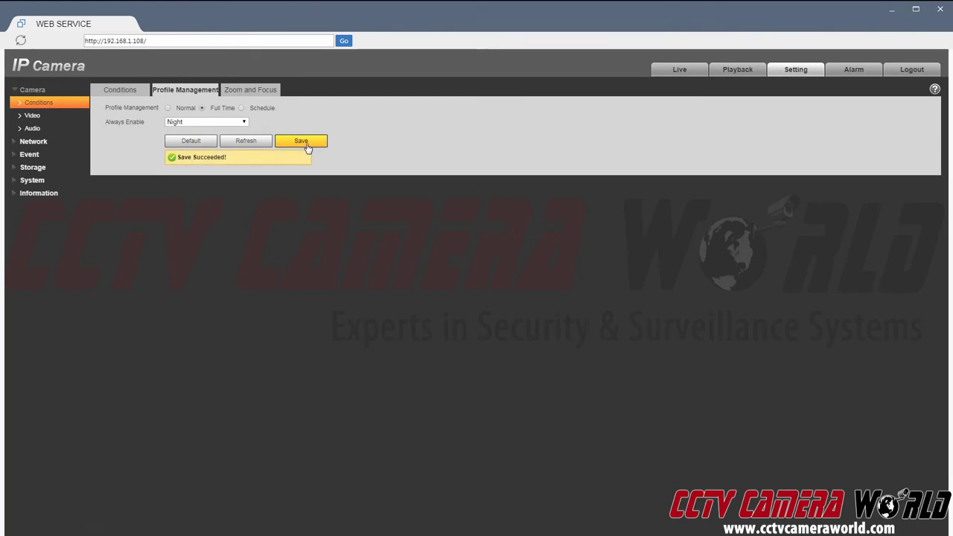
pyautogui.click(682, 72)
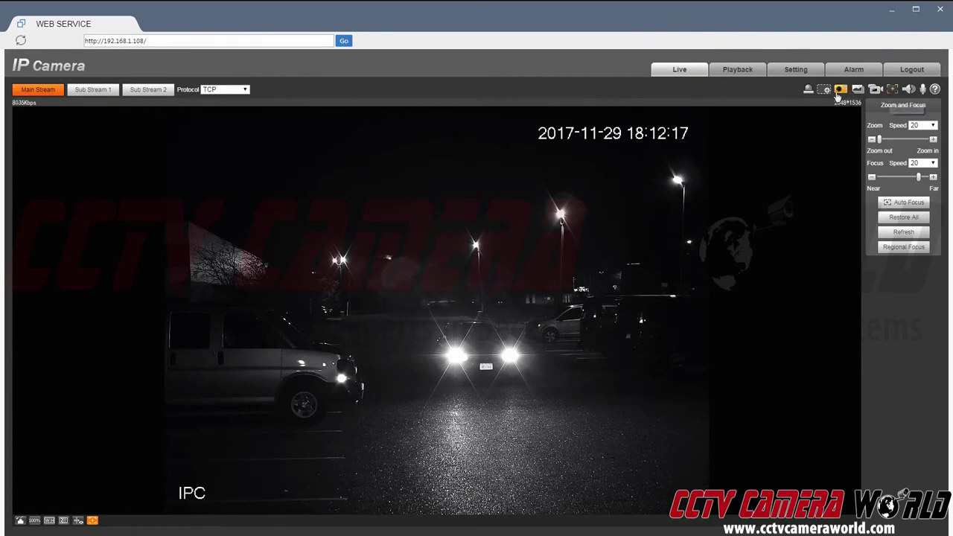
# - Use the Easy Focus overlay to mark the car as the focus region and zoom in slightly
pyautogui.click(891, 88)
pyautogui.moveTo(387, 307); pyautogui.dragTo(549, 391)
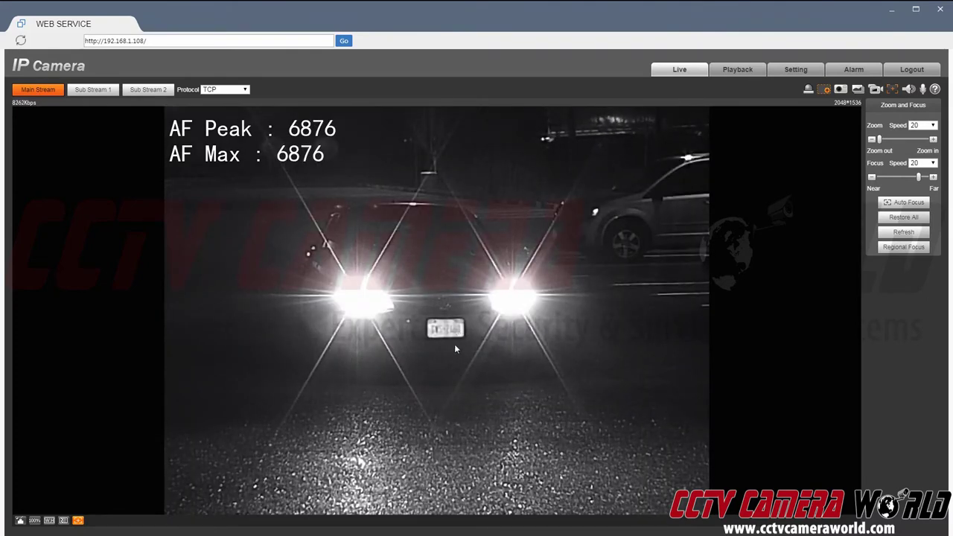
pyautogui.click(934, 140)
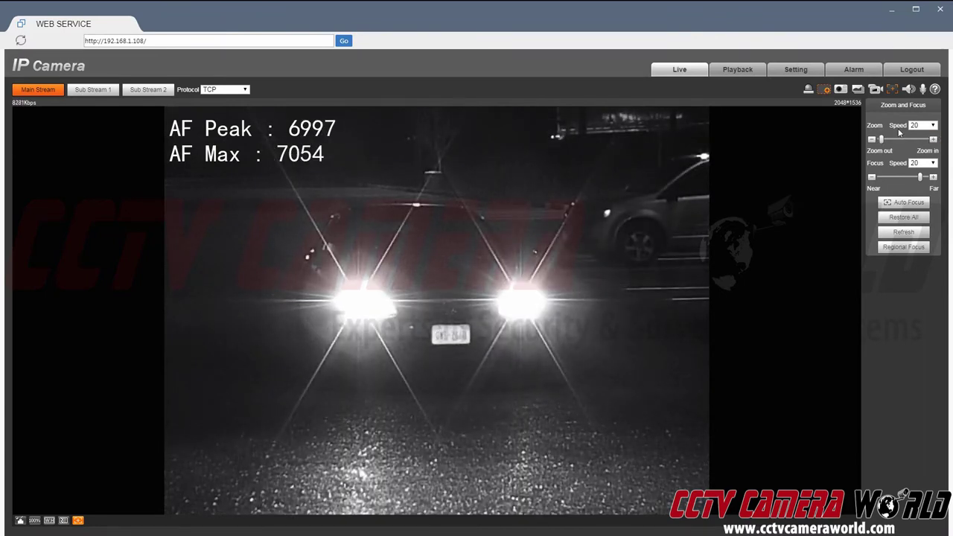
pyautogui.click(893, 90)
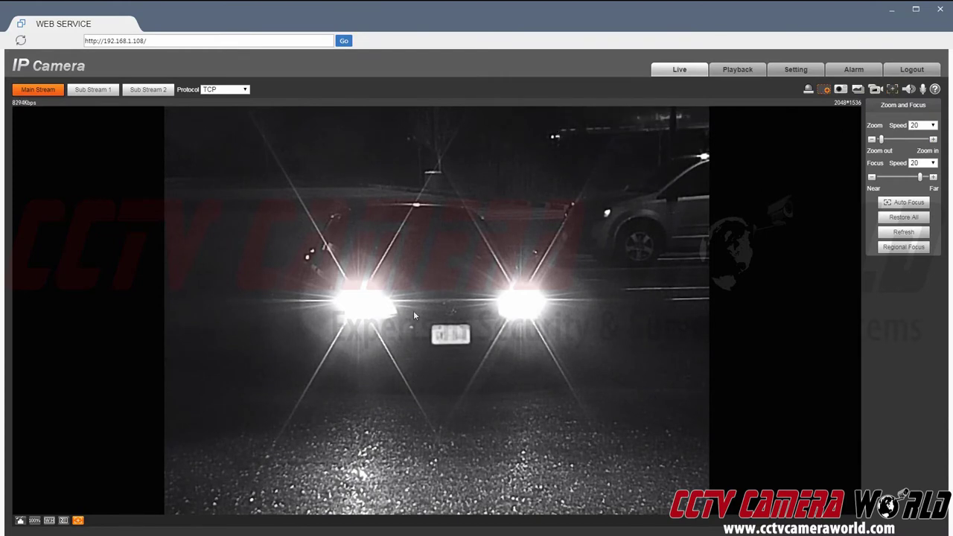
# - Digitally zoom onto the car's headlights and plate, then step the optical zoom in three times
pyautogui.click(826, 91)
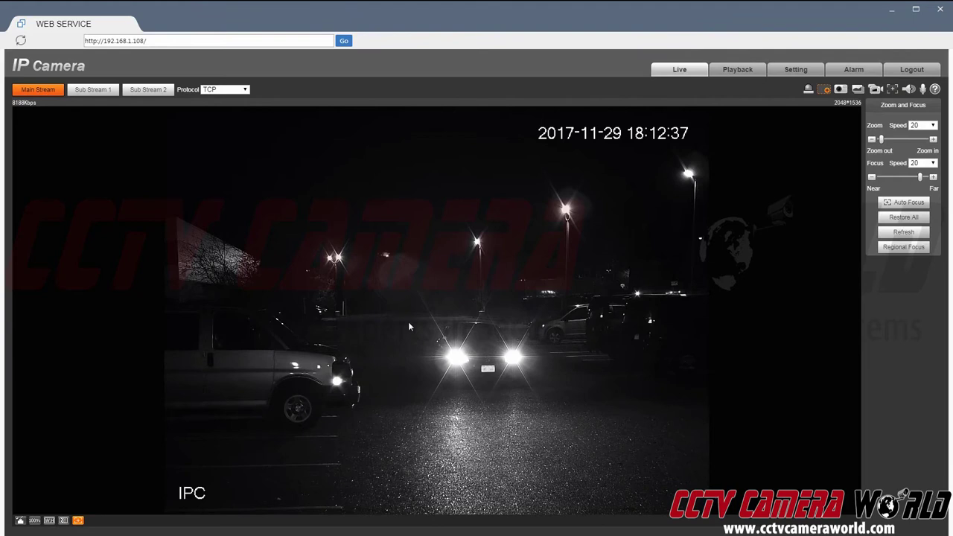
pyautogui.moveTo(408, 325); pyautogui.dragTo(585, 345)
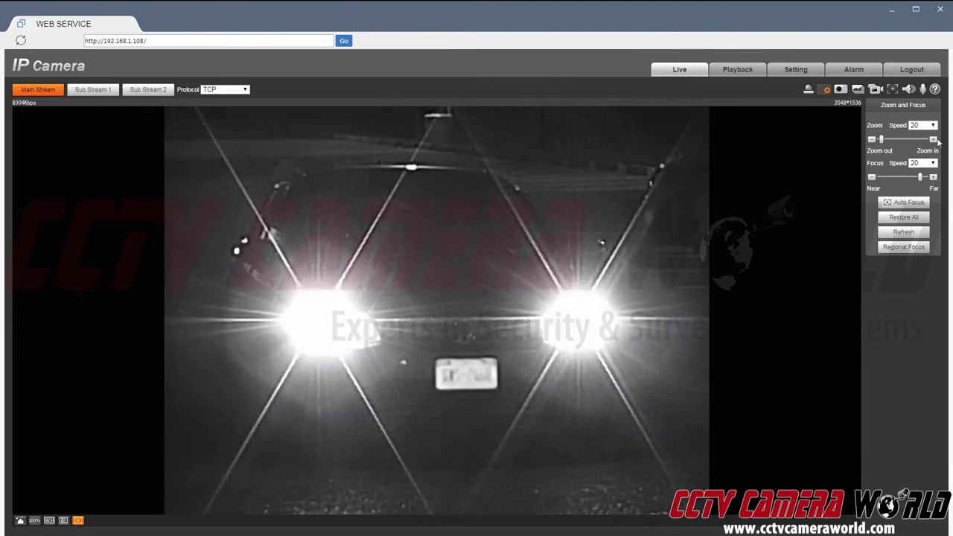
pyautogui.click(934, 140)
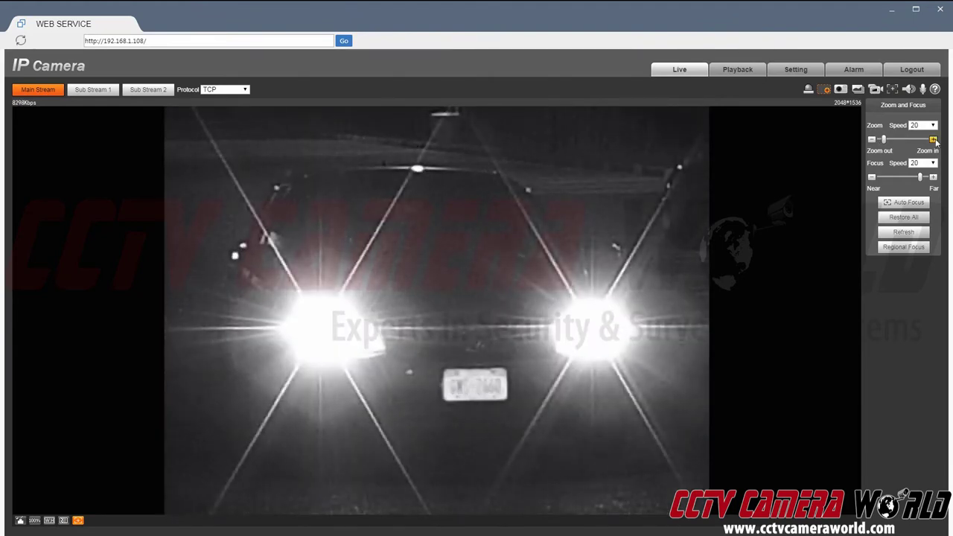
pyautogui.click(934, 140)
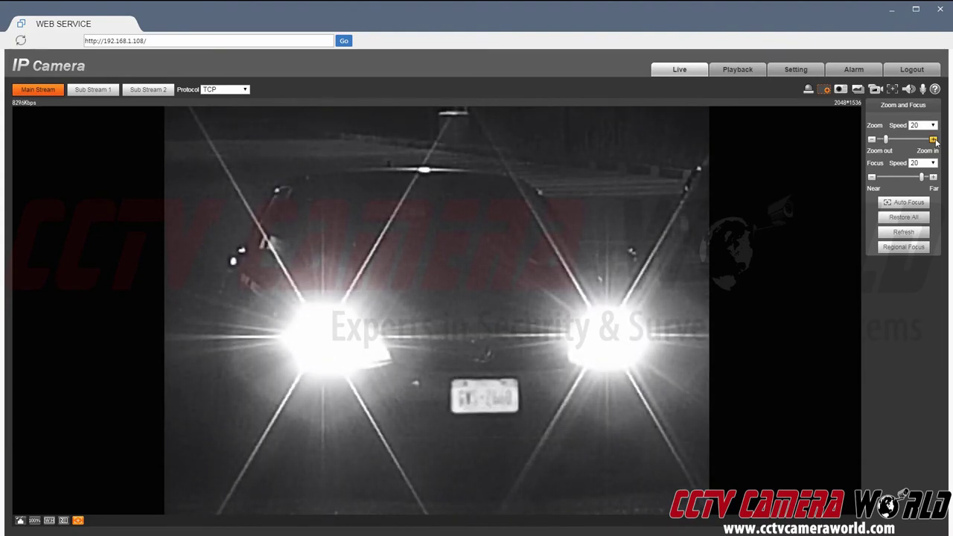
pyautogui.click(934, 140)
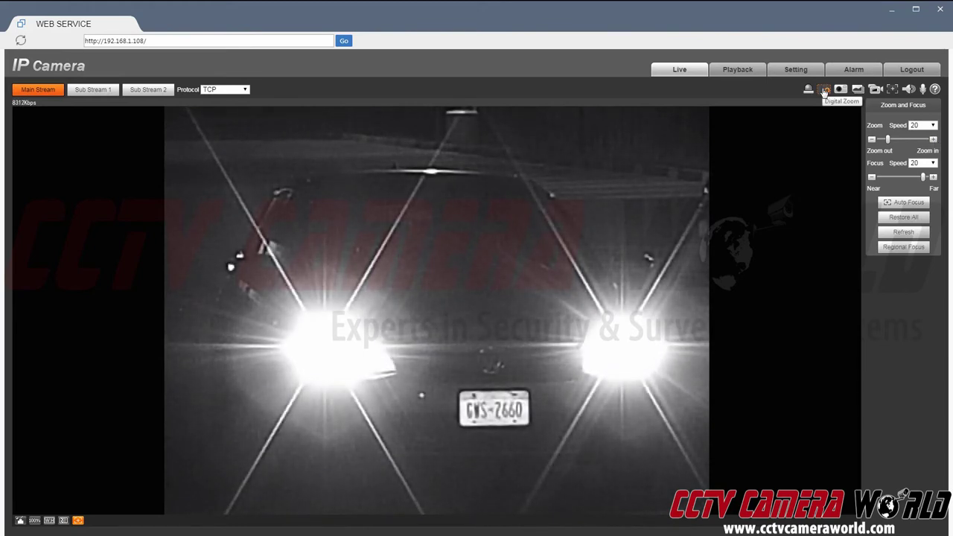
# - Exit digital zoom to restore the full wide parking-lot view with the approaching car
pyautogui.click(824, 90)
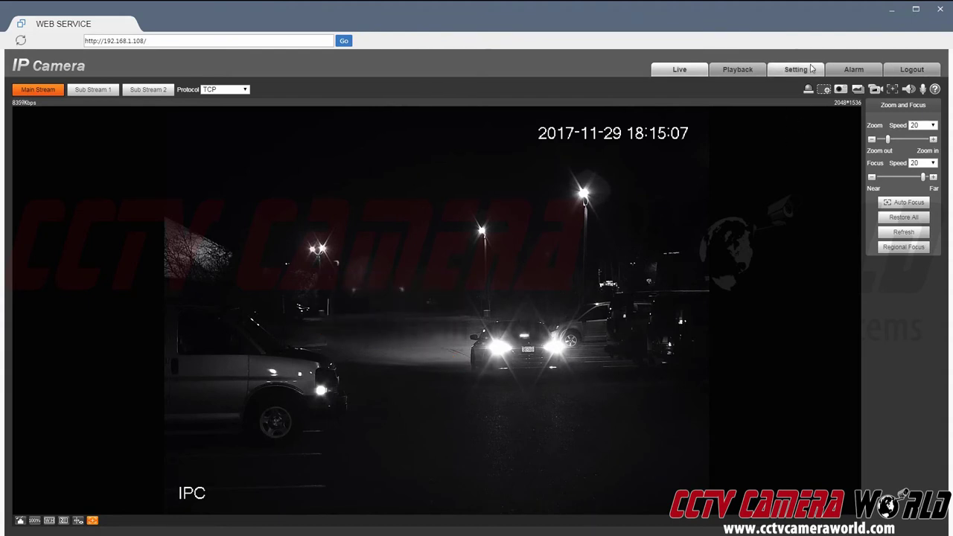
# - Digitally zoom onto the licence plate, step the optical zoom in once, then exit digital zoom
pyautogui.click(823, 89)
pyautogui.moveTo(558, 381); pyautogui.dragTo(564, 381)
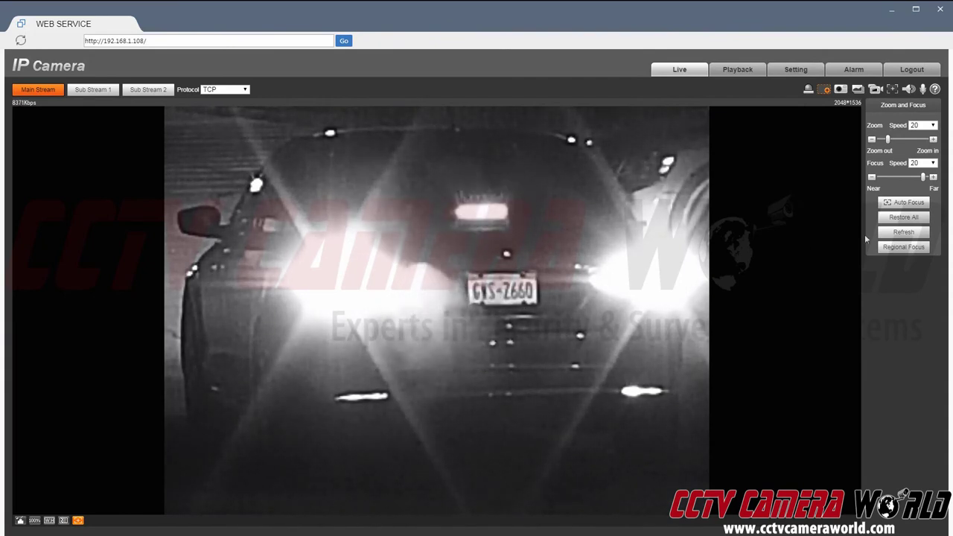
pyautogui.click(932, 139)
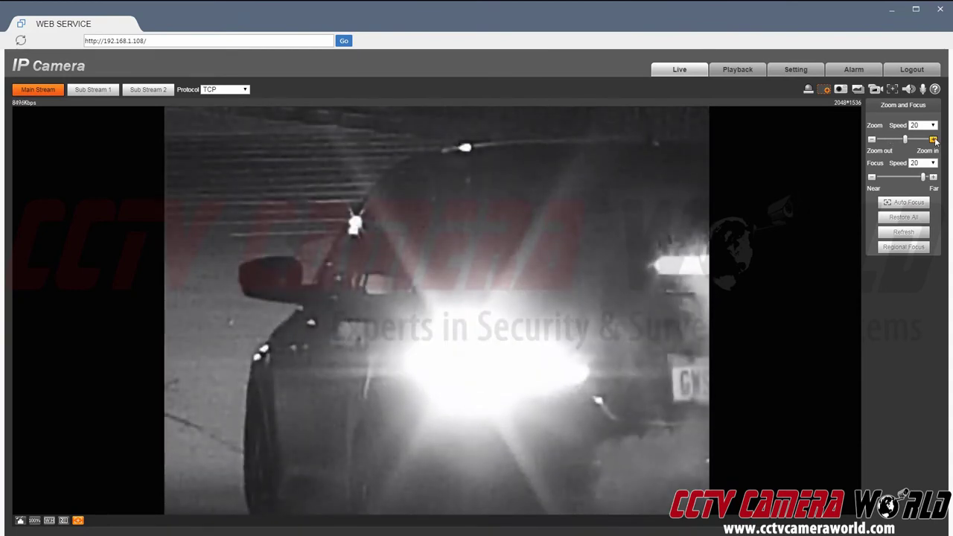
pyautogui.click(825, 89)
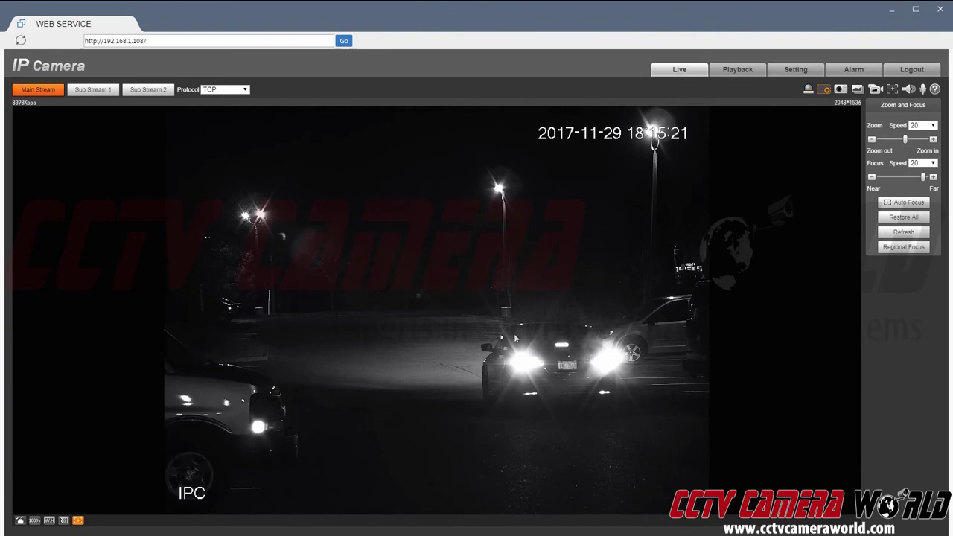
# - Push the optical zoom further in and finish with a digital zoom box on the car's plate
pyautogui.moveTo(632, 420); pyautogui.dragTo(629, 418)
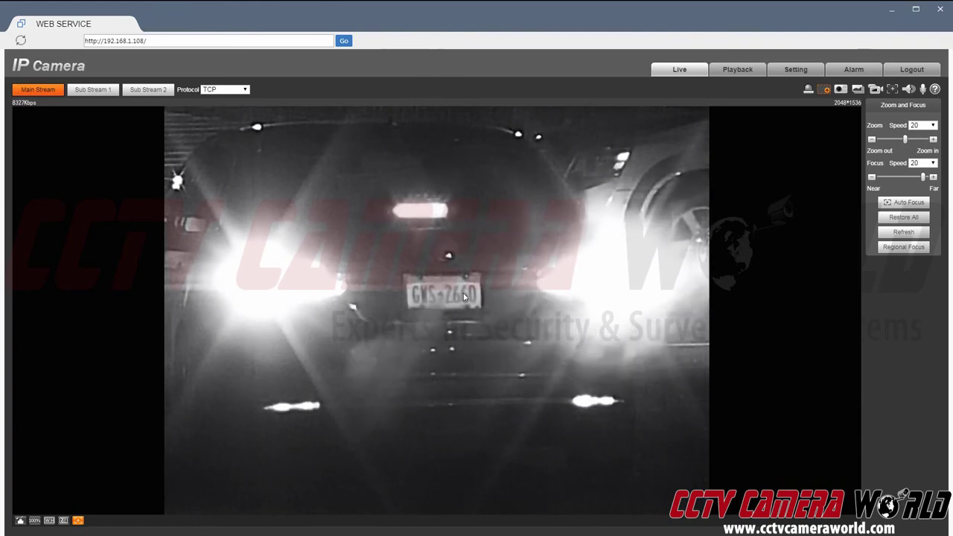
pyautogui.click(931, 140)
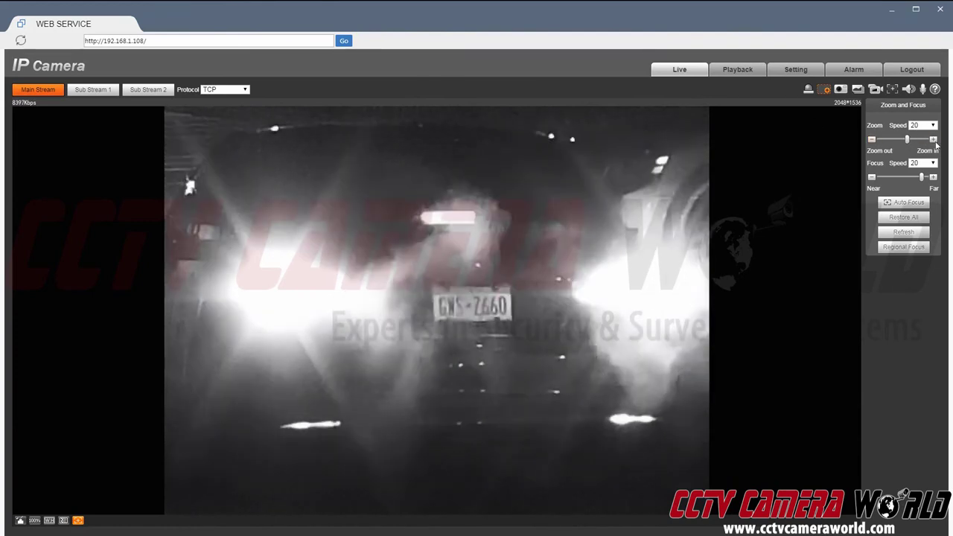
pyautogui.click(824, 90)
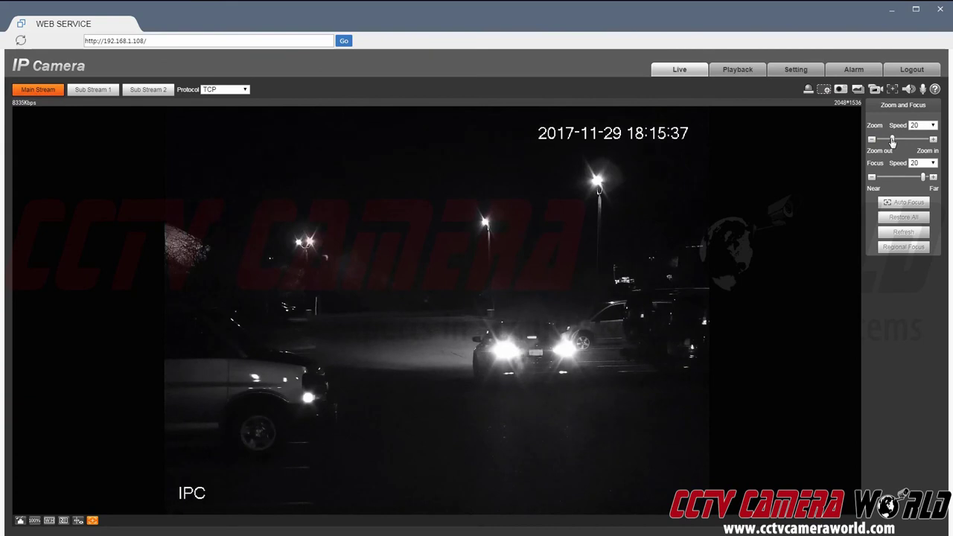
pyautogui.click(899, 139)
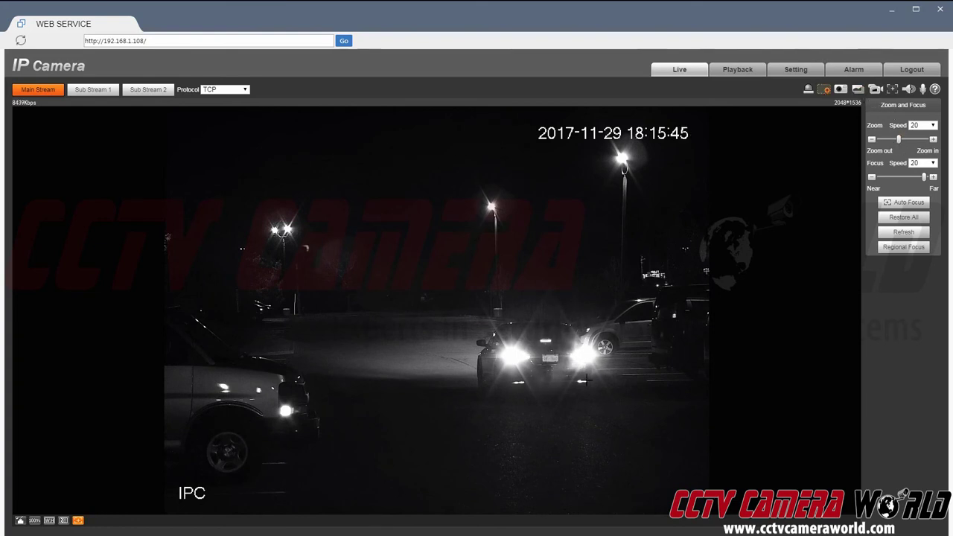
pyautogui.moveTo(585, 380); pyautogui.dragTo(558, 337)
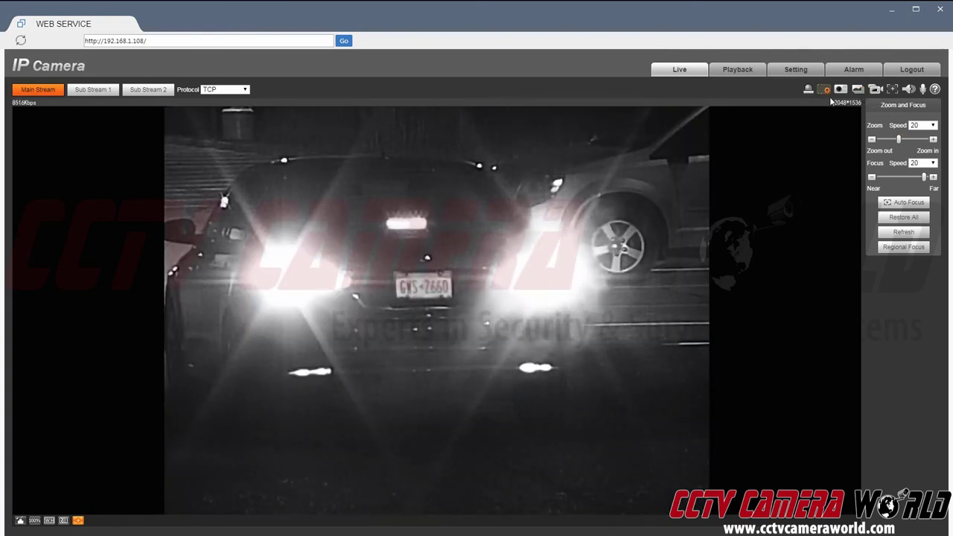